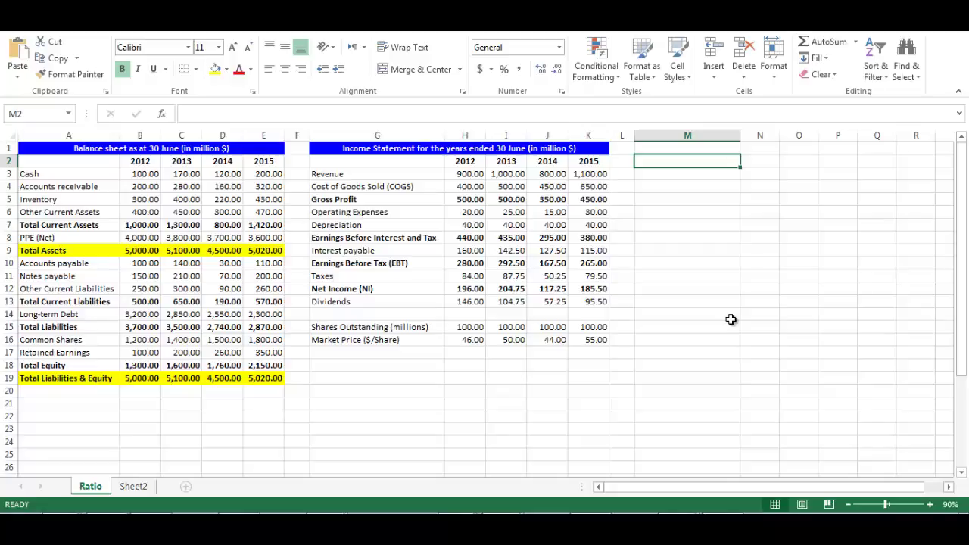
- Enter header row 2: 'Financial Leverage Ratios', 'Unit', and =H2 filled across O2:R2 for 2012–2015
{"action": "type", "text": "Financ"}
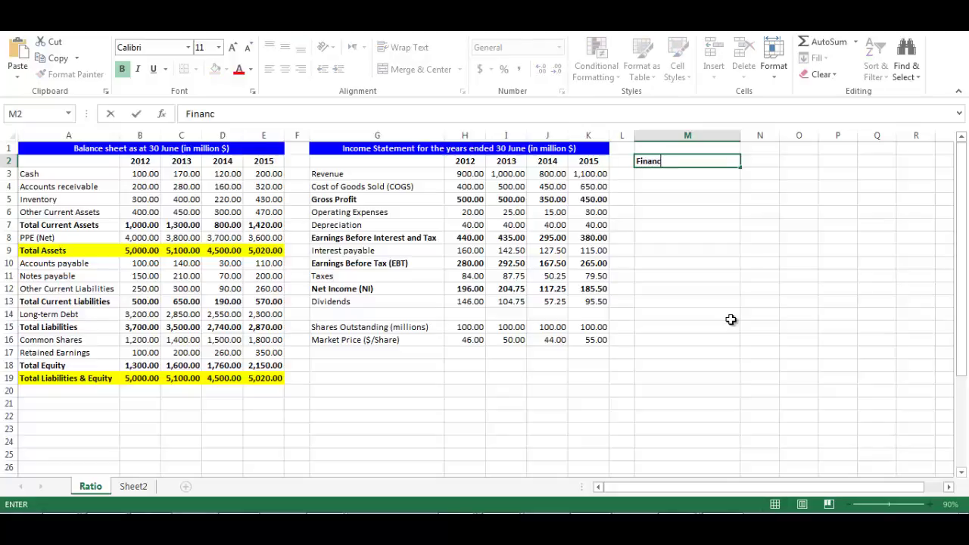
{"action": "type", "text": "ial Levera"}
{"action": "type", "text": "ge Ratios"}
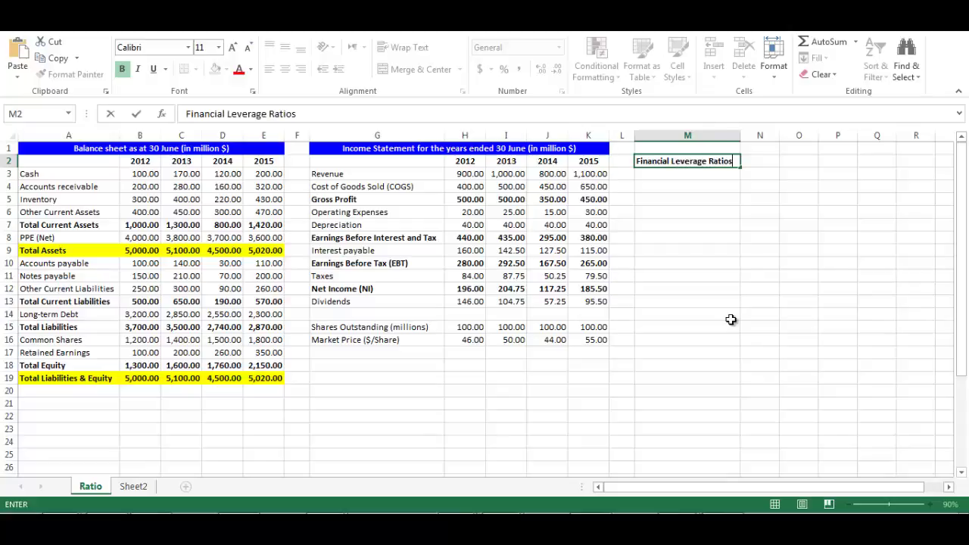
{"action": "key", "text": "Tab"}
{"action": "type", "text": "Unit"}
{"action": "key", "text": "Tab"}
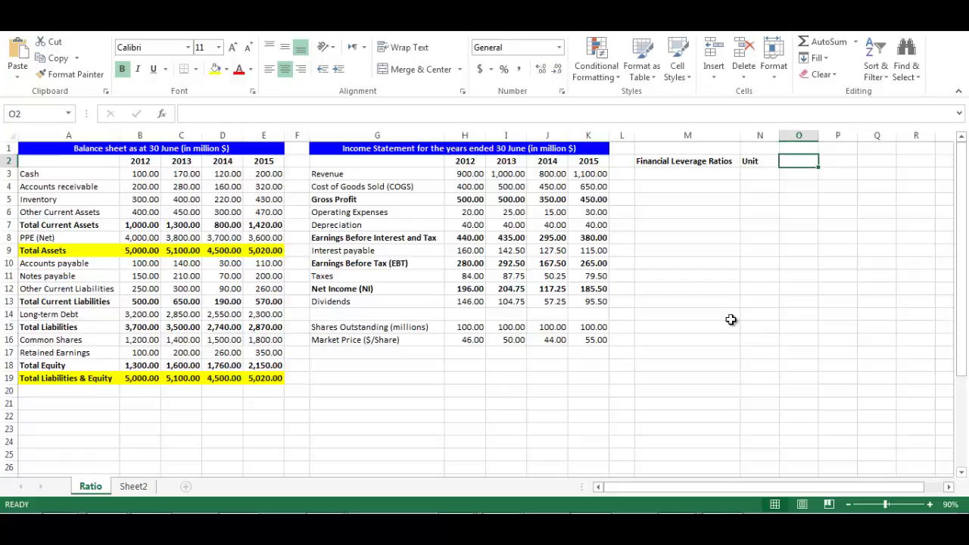
{"action": "type", "text": "="}
{"action": "type", "text": "H2"}
{"action": "key", "text": "ctrl+Return"}
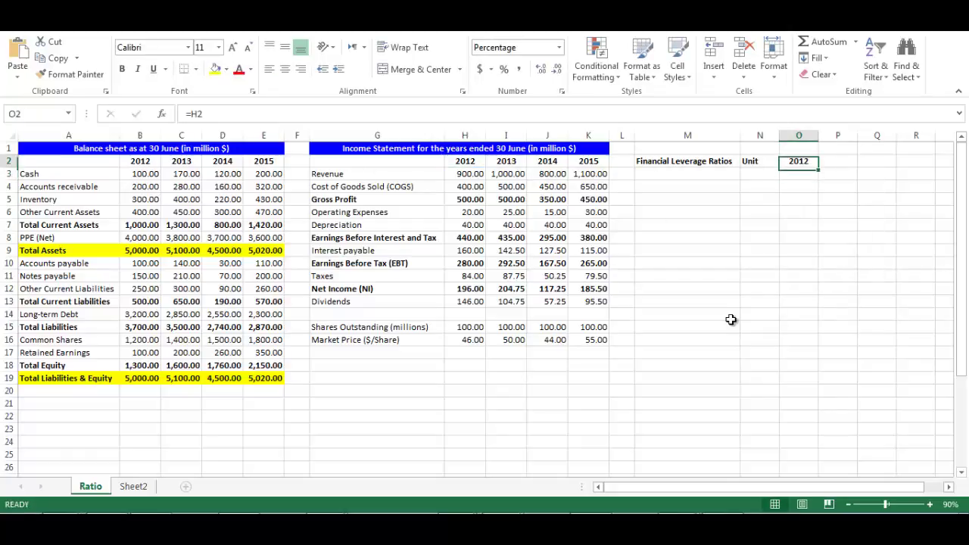
{"action": "left_click_drag", "start_coordinate": [819, 167], "coordinate": [930, 169]}
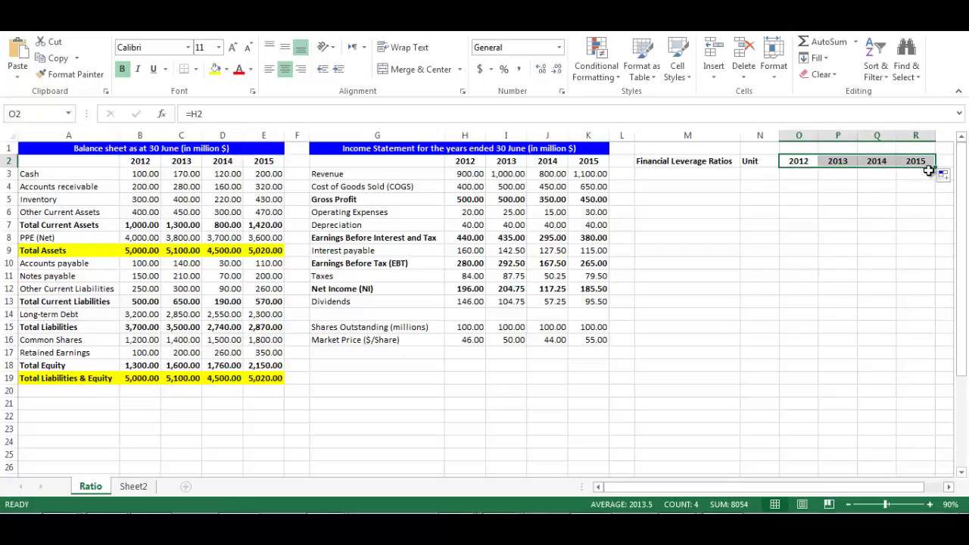
{"action": "left_click", "coordinate": [710, 176]}
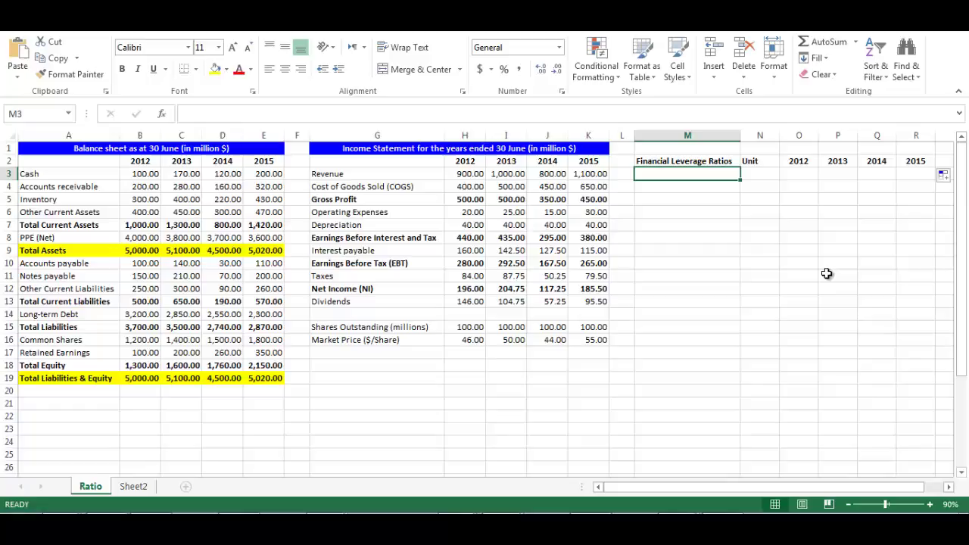
- Add 'Total Debt Ratio' in M3 with unit % and 2012 formula =B15/B9 giving 74.00%
{"action": "type", "text": "Tota"}
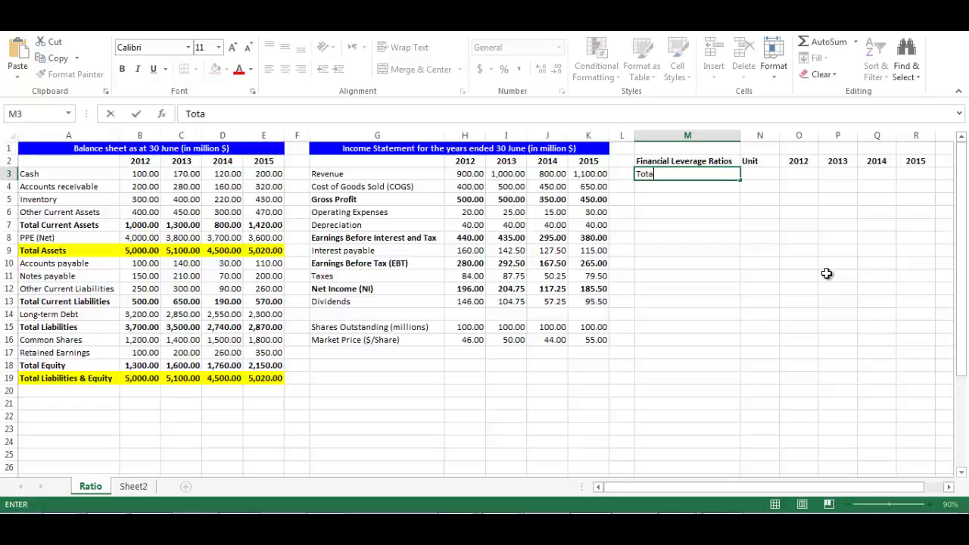
{"action": "type", "text": "l Debt Rat"}
{"action": "type", "text": "io"}
{"action": "key", "text": "Tab"}
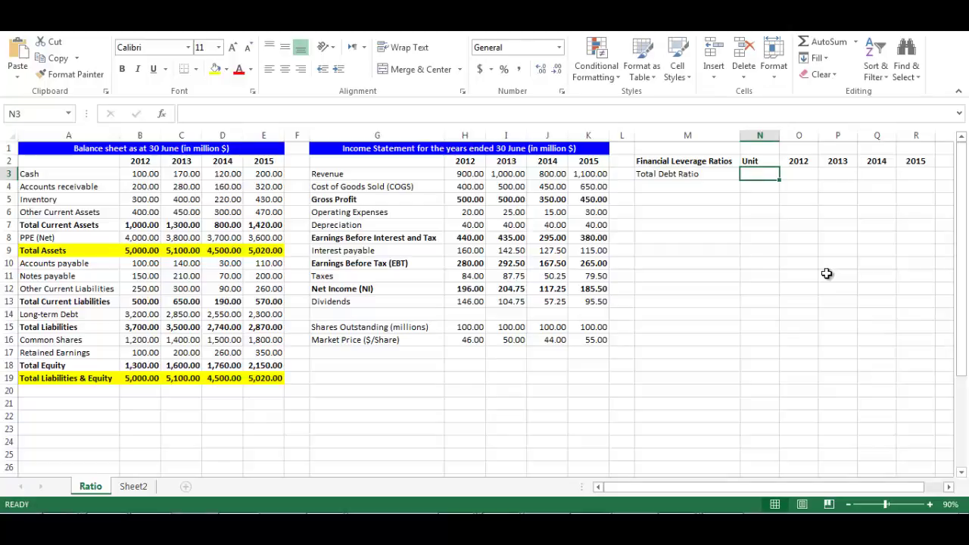
{"action": "type", "text": "%"}
{"action": "key", "text": "Tab"}
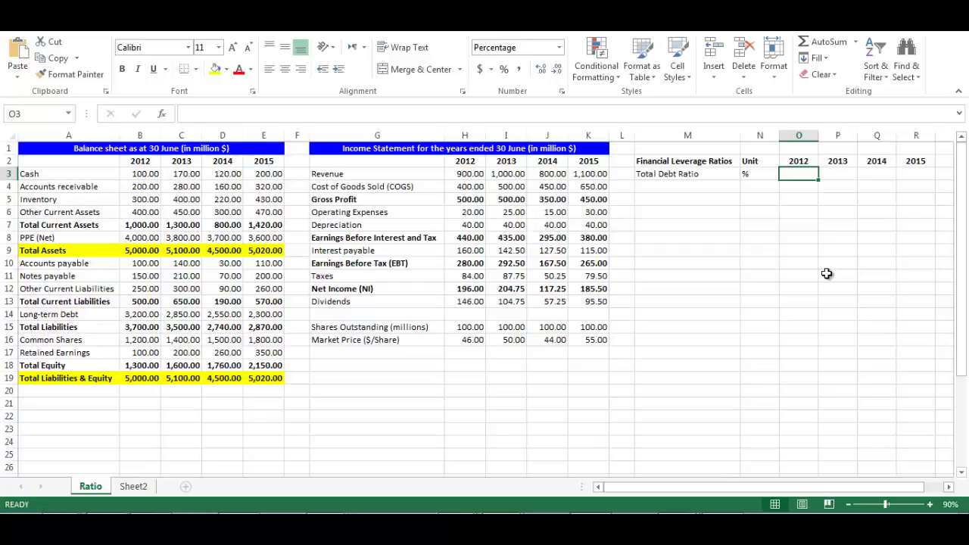
{"action": "type", "text": "="}
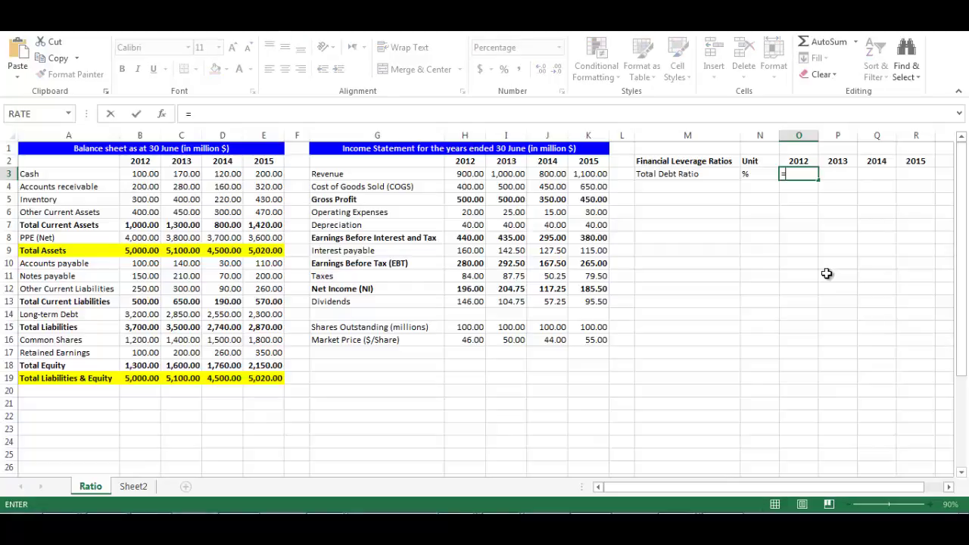
{"action": "type", "text": "b15"}
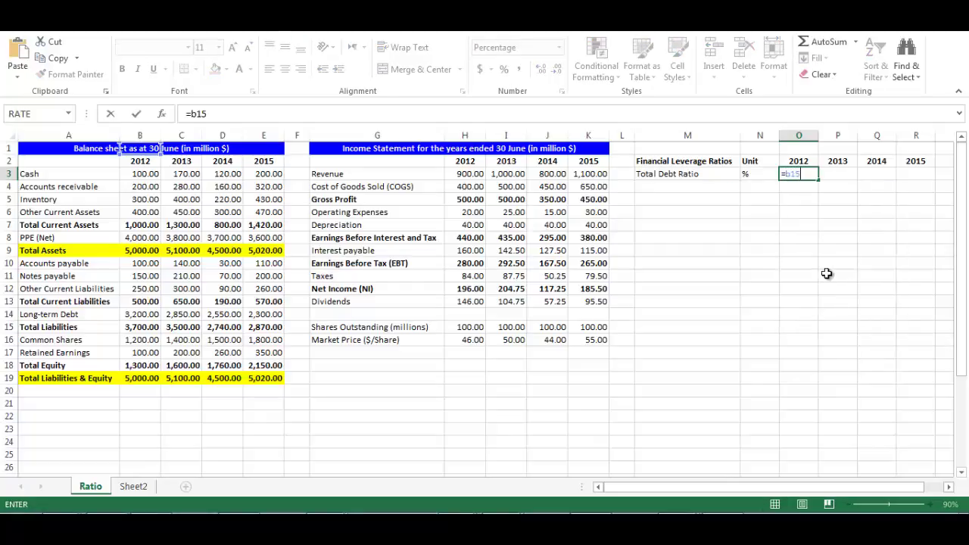
{"action": "type", "text": "/b9"}
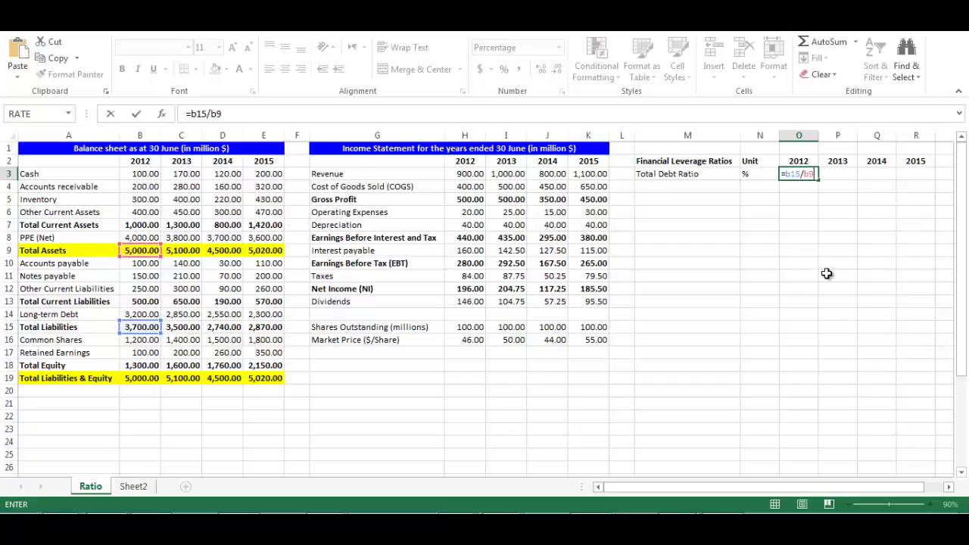
{"action": "key", "text": "Return"}
{"action": "key", "text": "Up"}
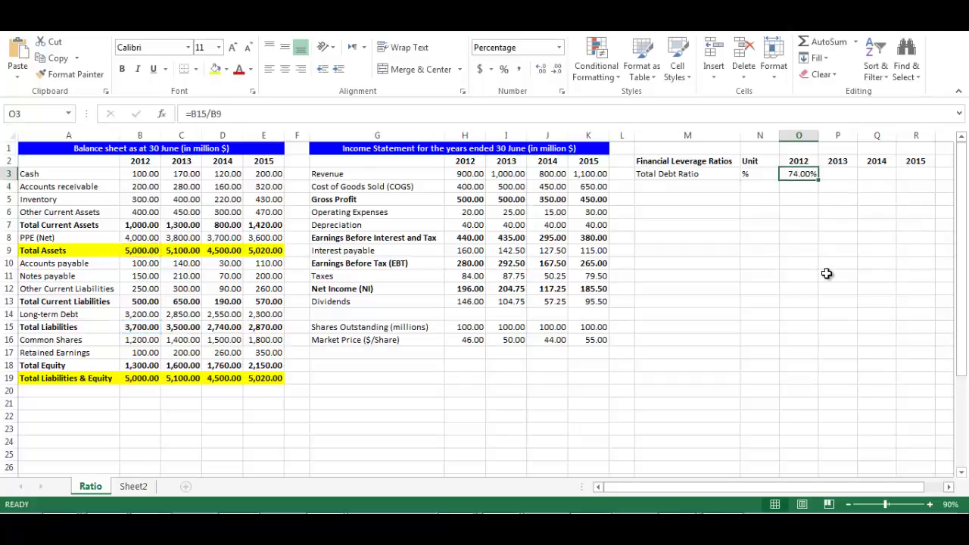
- Add 'Debt-Equity Ratio' in M4 with unit times and 2012 formula =B15/B18 giving 2.85
{"action": "key", "text": "Left"}
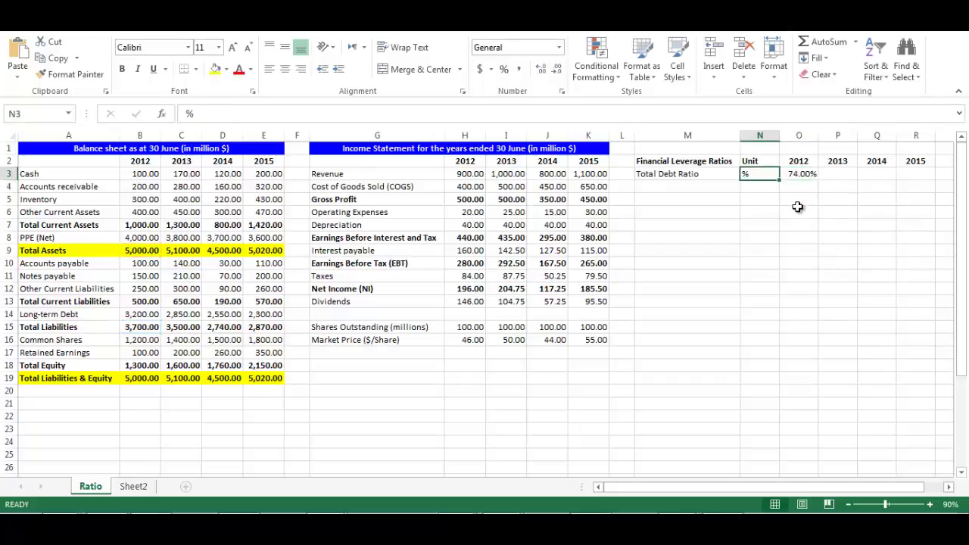
{"action": "key", "text": "Down"}
{"action": "key", "text": "Left"}
{"action": "type", "text": "Debt"}
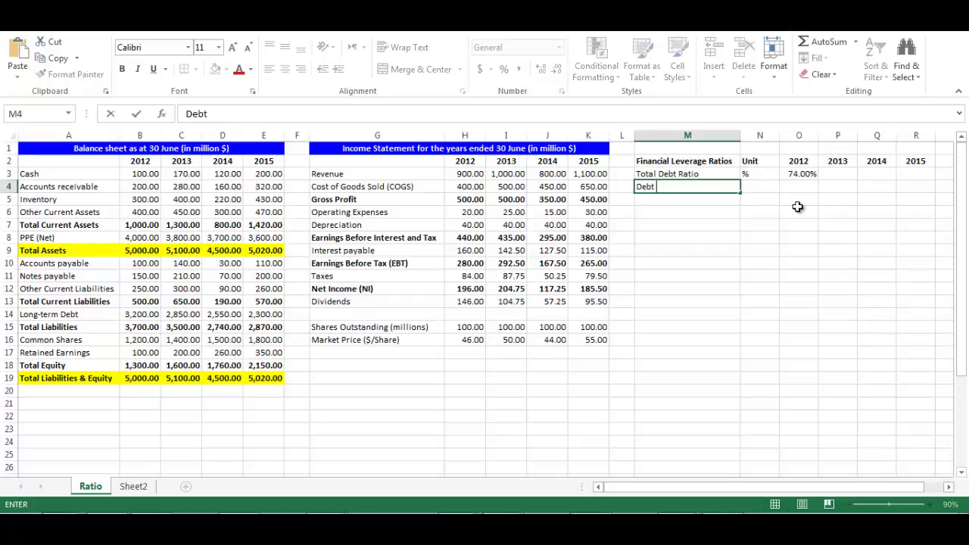
{"action": "type", "text": "-Eq"}
{"action": "key", "text": "BackSpace"}
{"action": "type", "text": "quity R"}
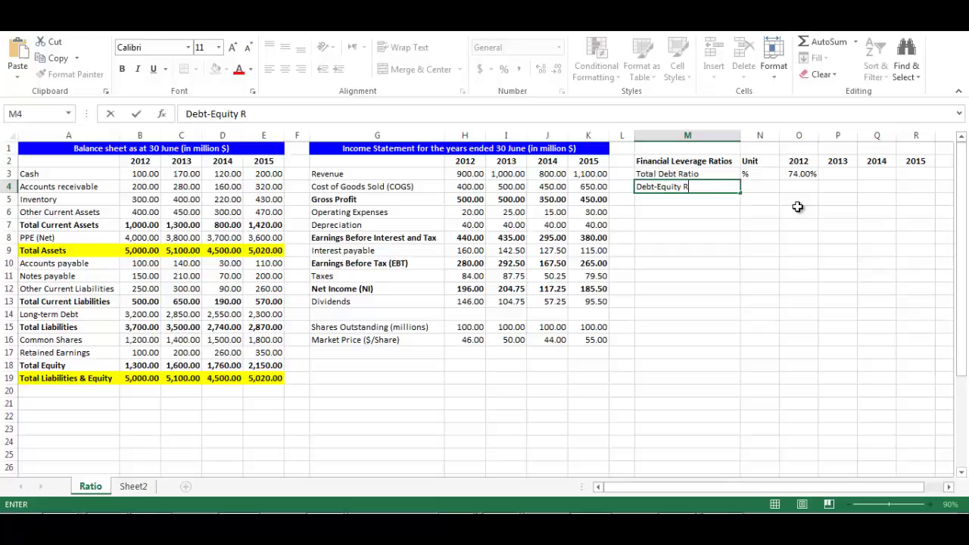
{"action": "type", "text": "atio"}
{"action": "key", "text": "Tab"}
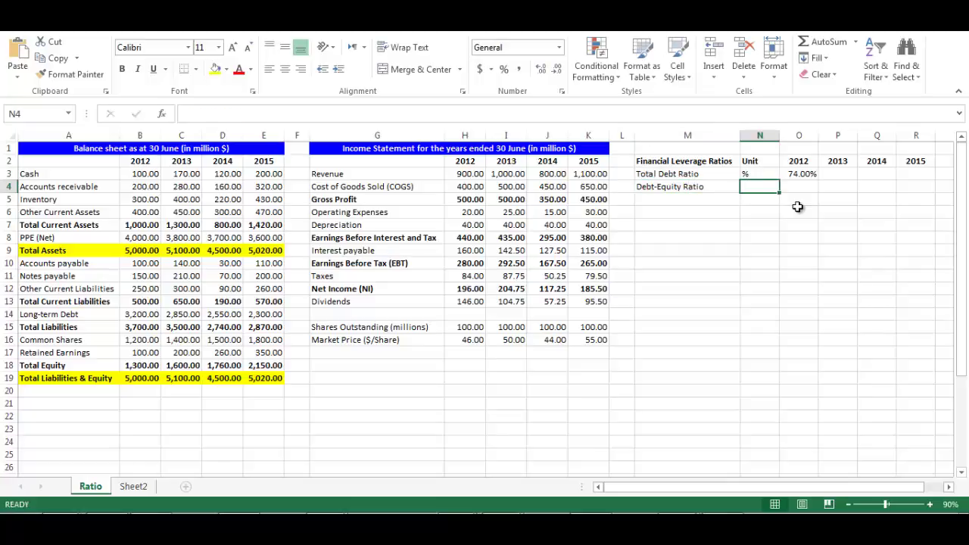
{"action": "type", "text": "times"}
{"action": "key", "text": "Tab"}
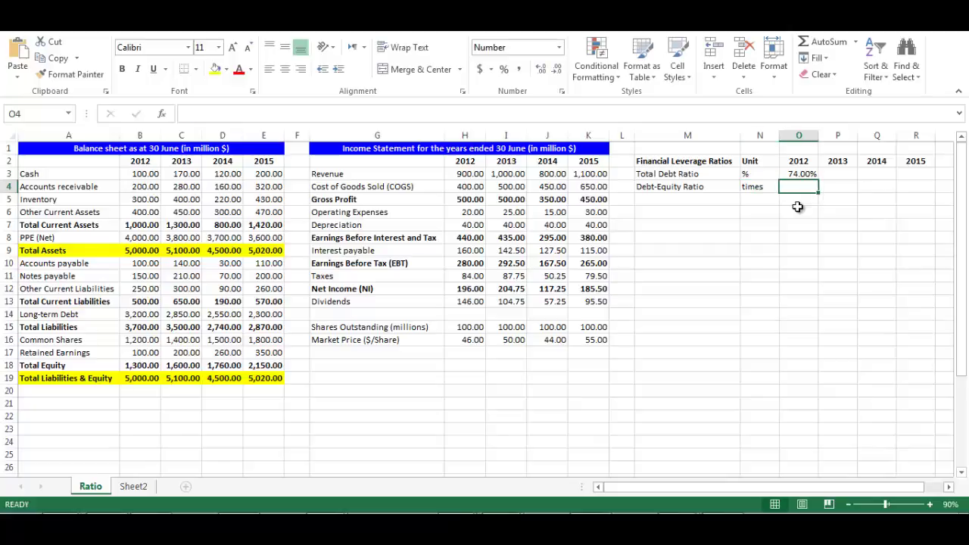
{"action": "type", "text": "="}
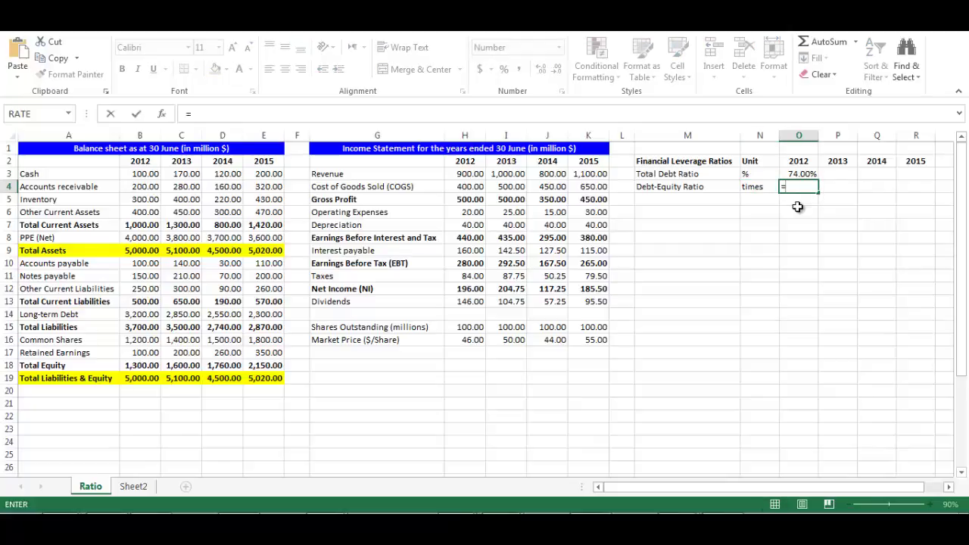
{"action": "type", "text": "b"}
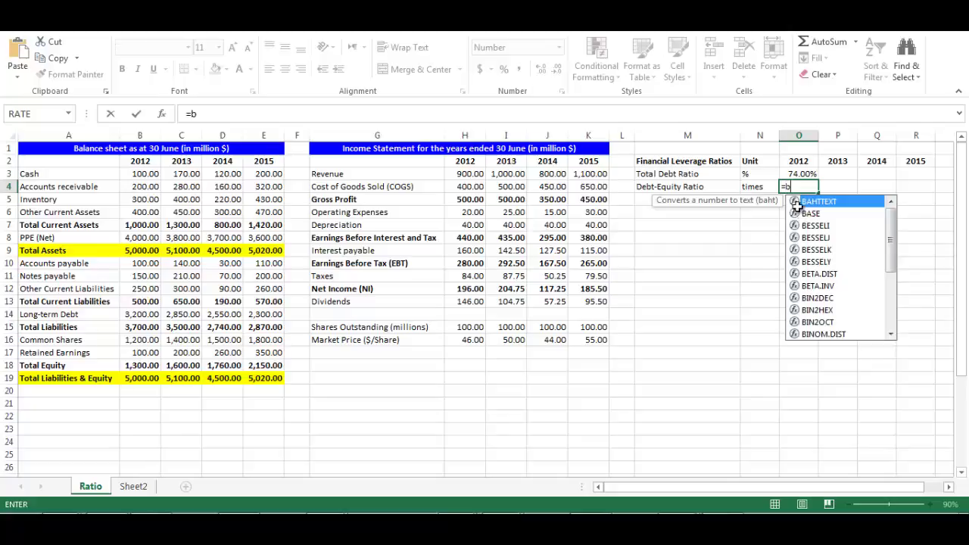
{"action": "type", "text": "15/"}
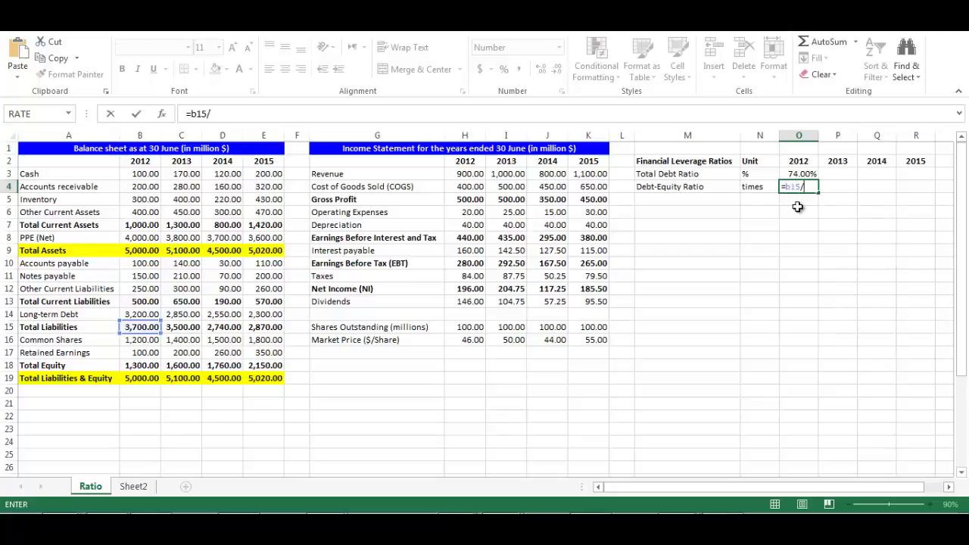
{"action": "type", "text": "b18"}
{"action": "key", "text": "Return"}
{"action": "key", "text": "Left"}
{"action": "key", "text": "Left"}
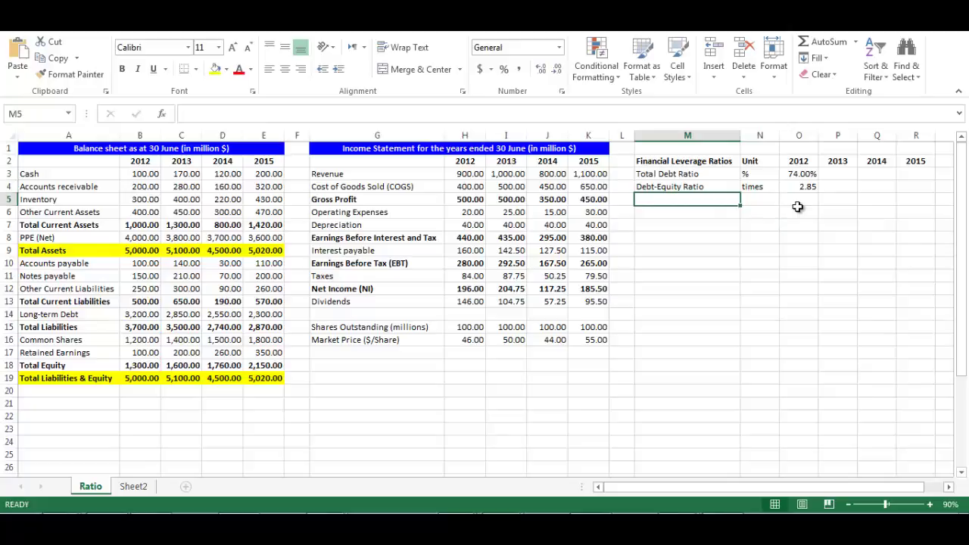
- Add 'Equity Multiplier' in M5 with unit times and 2012 formula =B9/B18 giving 3.85
{"action": "type", "text": "Equity "}
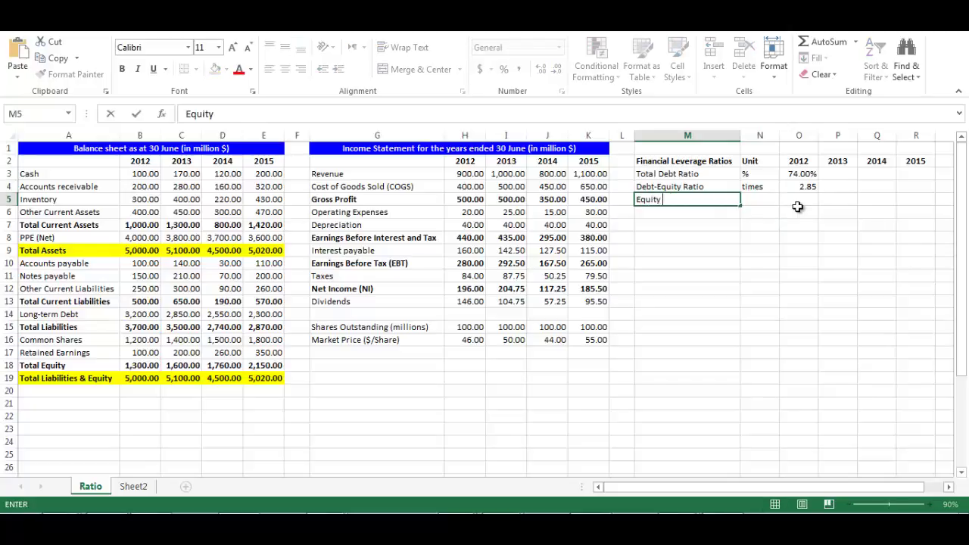
{"action": "type", "text": "Multiplier"}
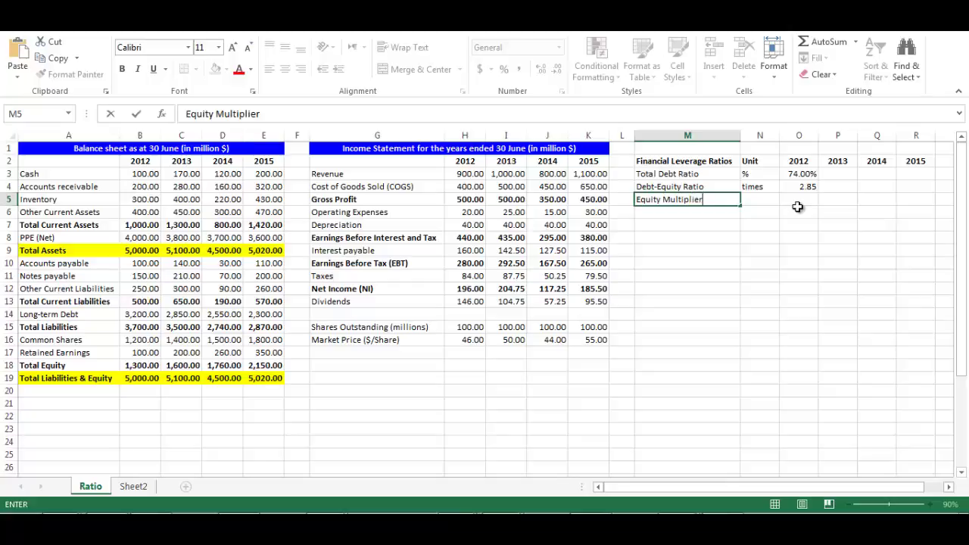
{"action": "key", "text": "Tab"}
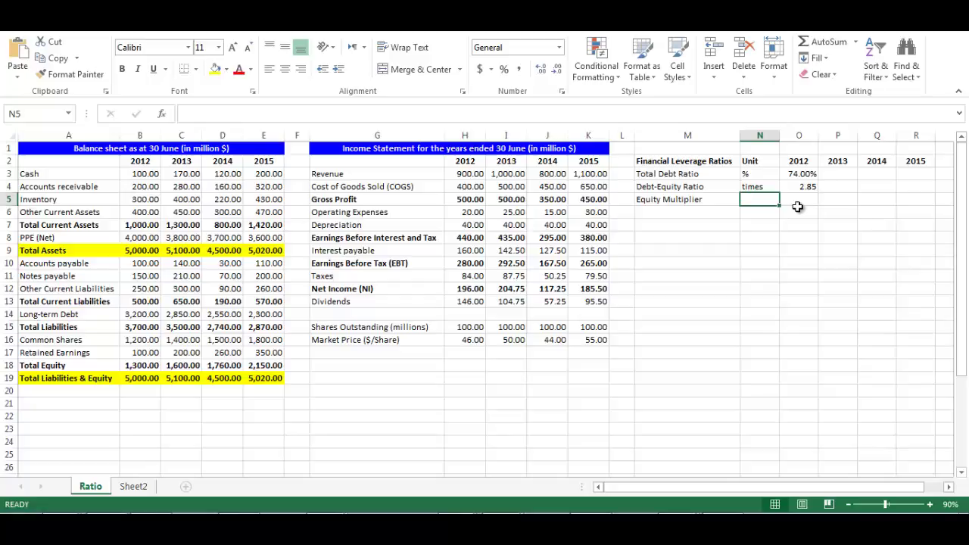
{"action": "type", "text": "times"}
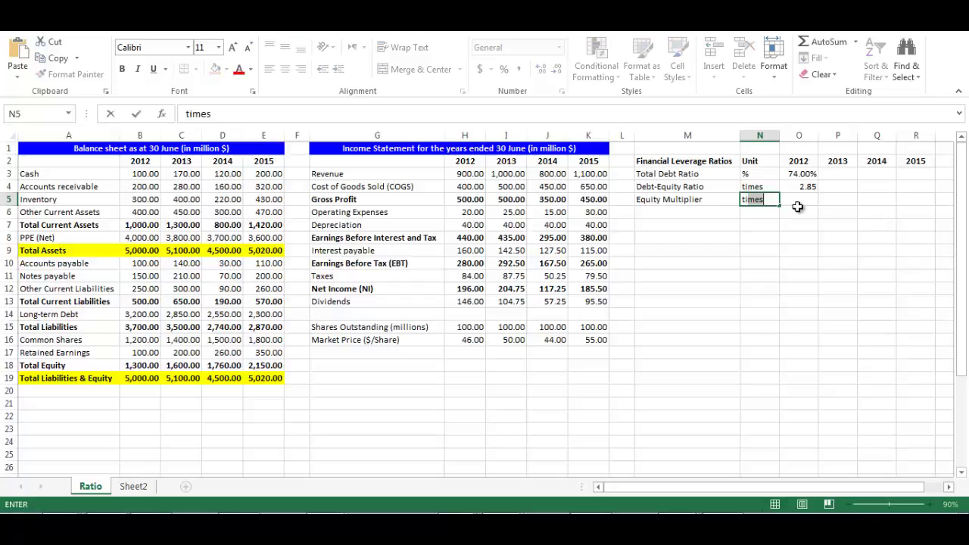
{"action": "key", "text": "Tab"}
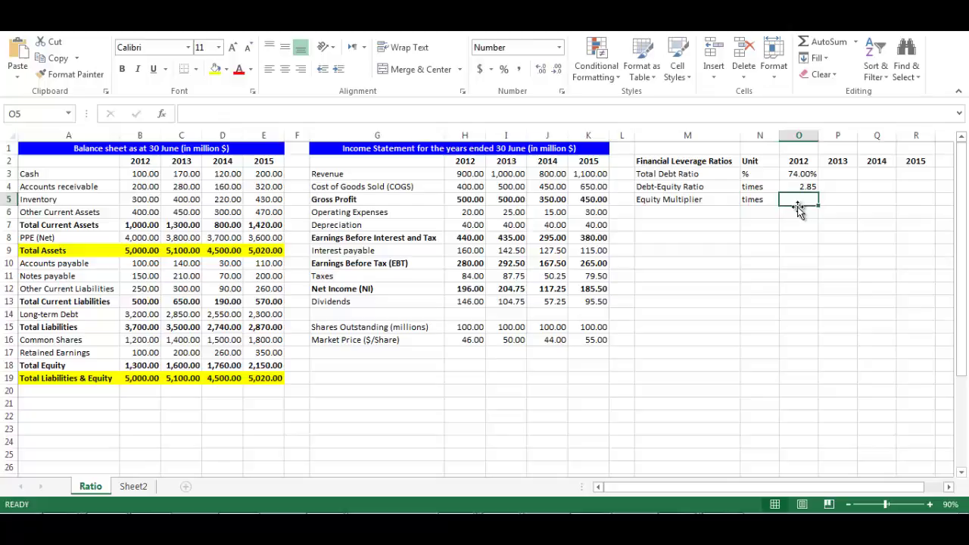
{"action": "type", "text": "="}
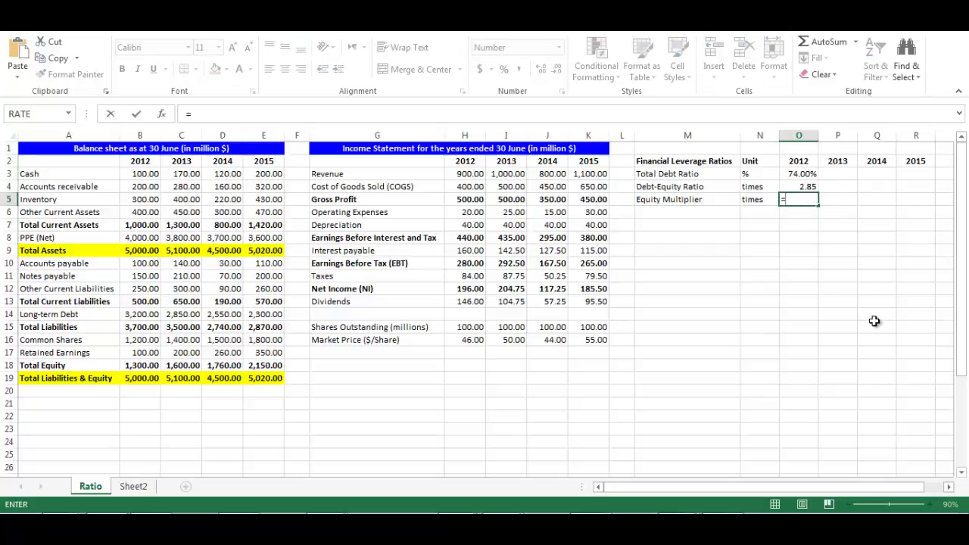
{"action": "type", "text": "b9/"}
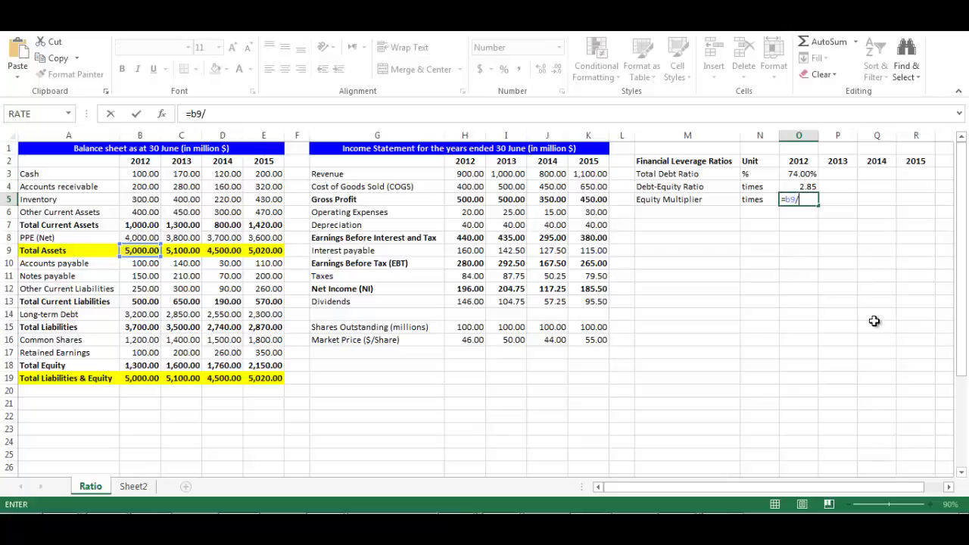
{"action": "type", "text": "b18"}
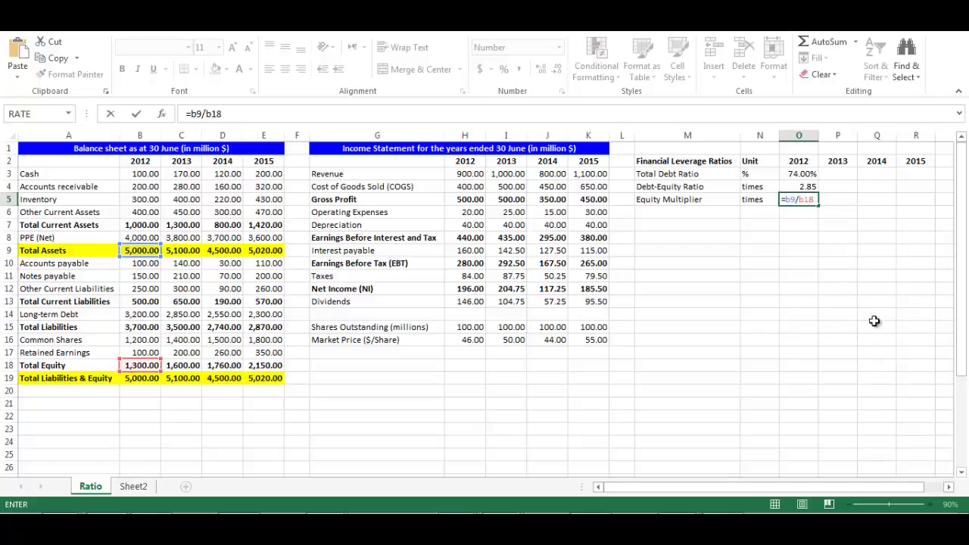
{"action": "key", "text": "Return"}
{"action": "key", "text": "Left"}
{"action": "key", "text": "Left"}
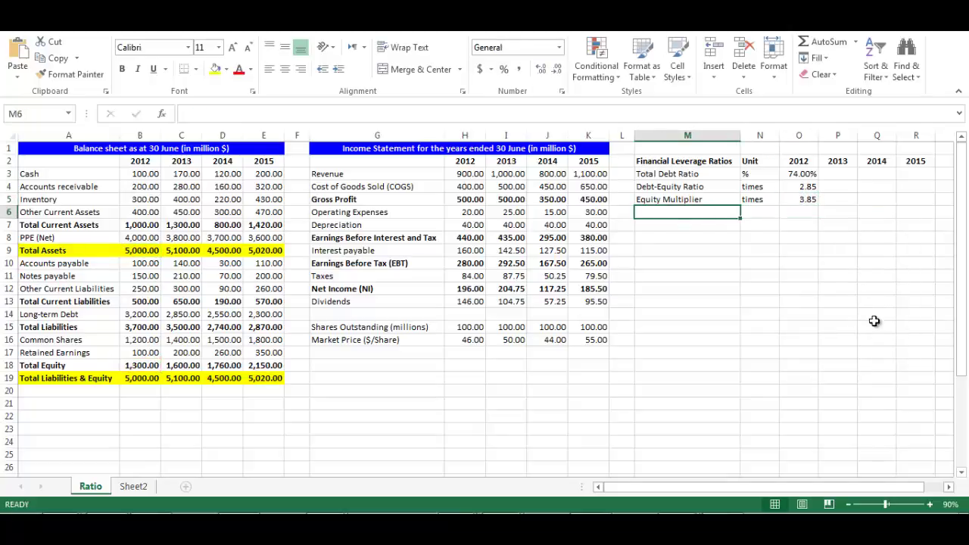
- Add 'Long-Term Debt Ratio' in M6 with unit % and 2012 formula =B14/(B14+B18) giving 71.11%
{"action": "type", "text": "Lo"}
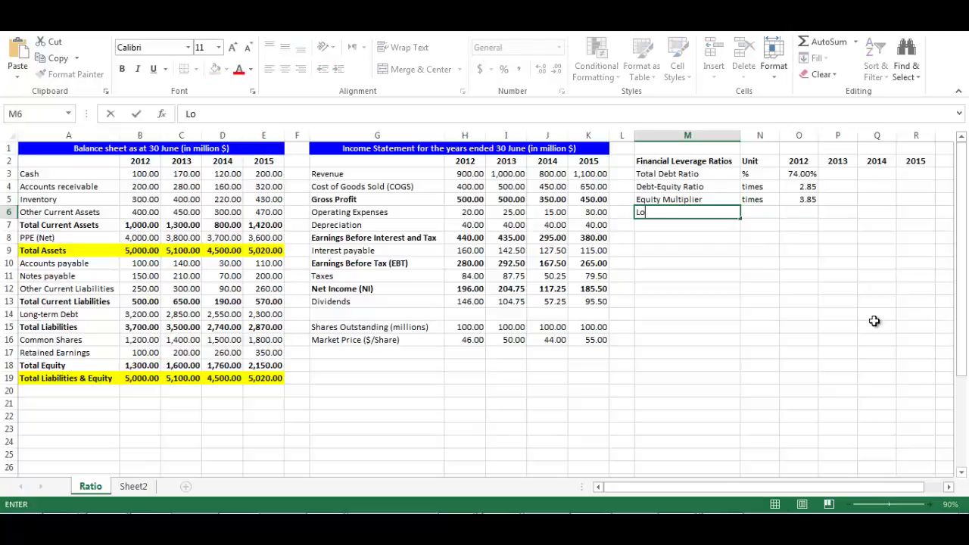
{"action": "type", "text": "ng-Term D"}
{"action": "type", "text": "ebt Ratio"}
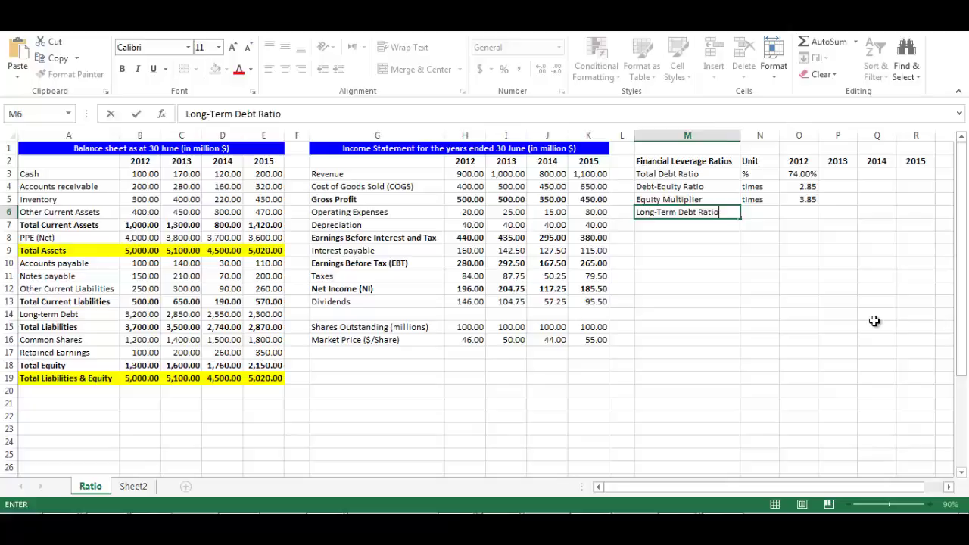
{"action": "key", "text": "Tab"}
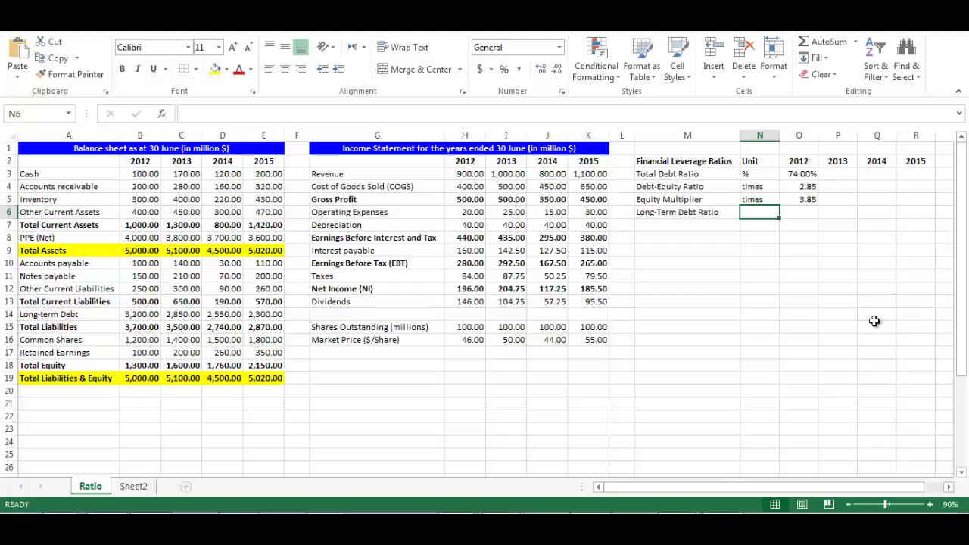
{"action": "type", "text": "%"}
{"action": "key", "text": "Tab"}
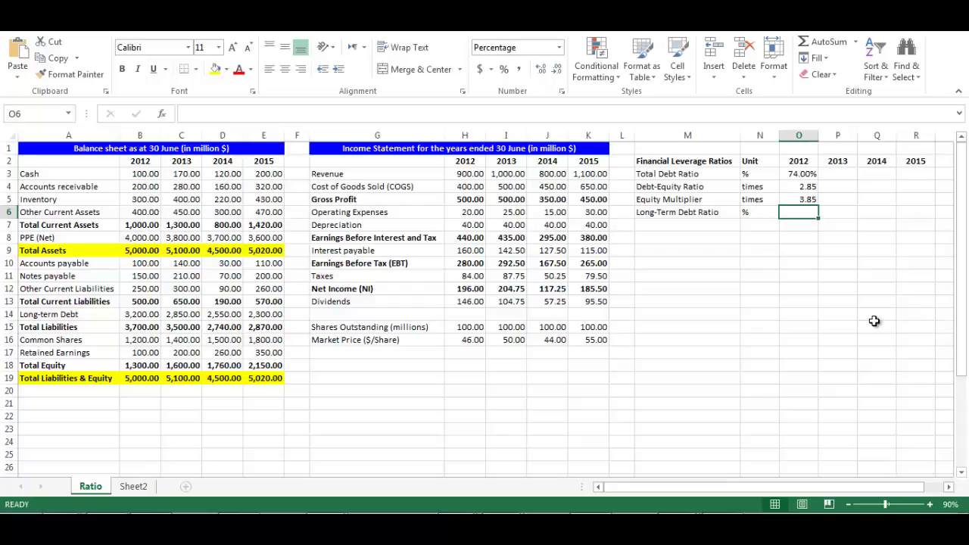
{"action": "type", "text": "="}
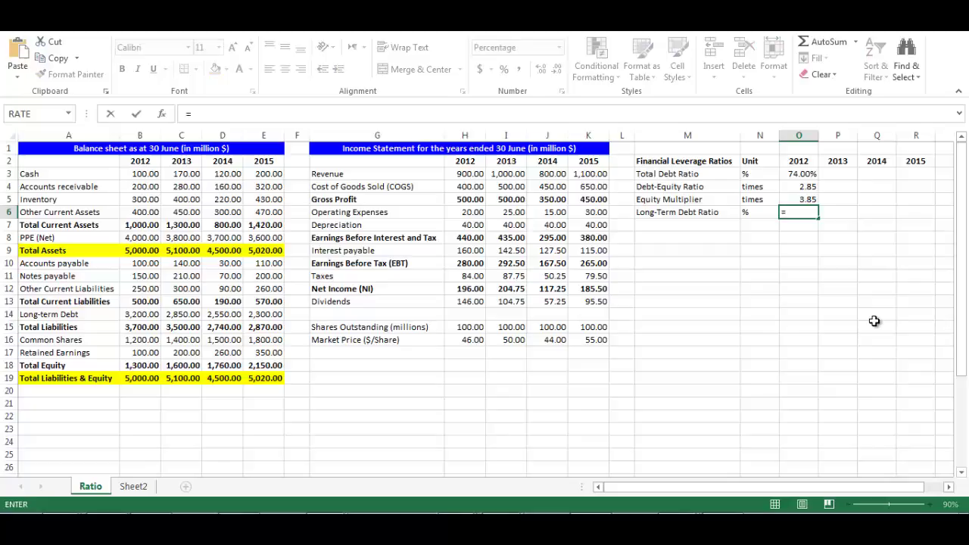
{"action": "type", "text": "b14"}
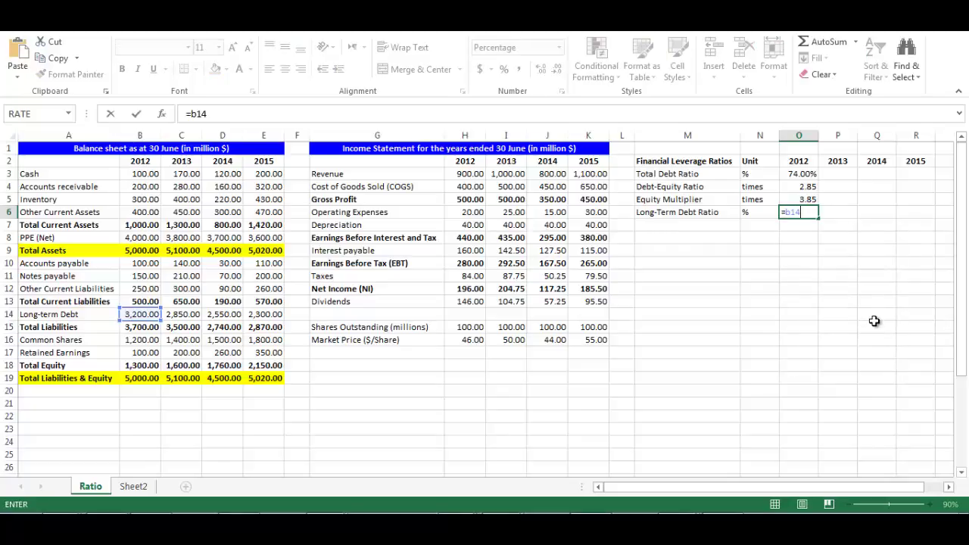
{"action": "type", "text": "/"}
{"action": "type", "text": "("}
{"action": "type", "text": "b14"}
{"action": "type", "text": "+b18"}
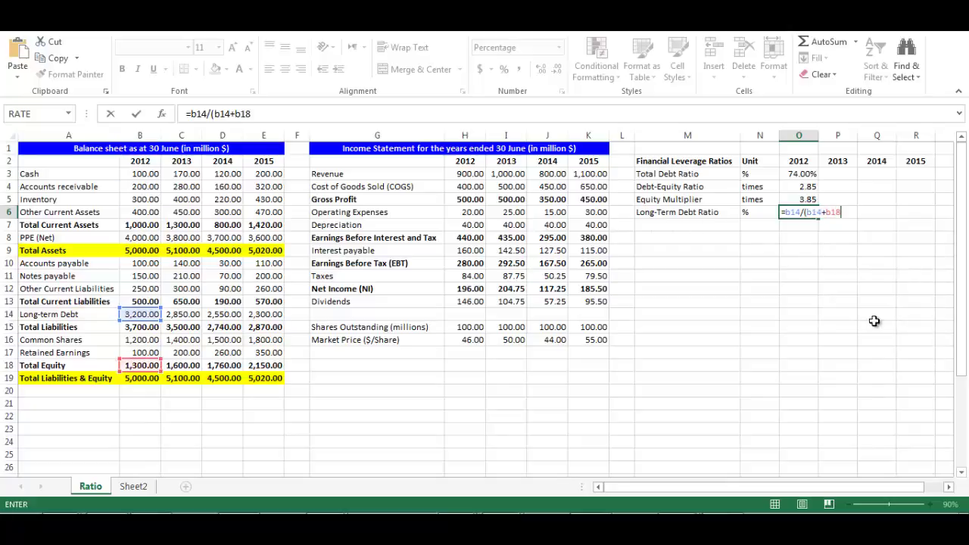
{"action": "type", "text": ")"}
{"action": "key", "text": "Return"}
{"action": "key", "text": "Left"}
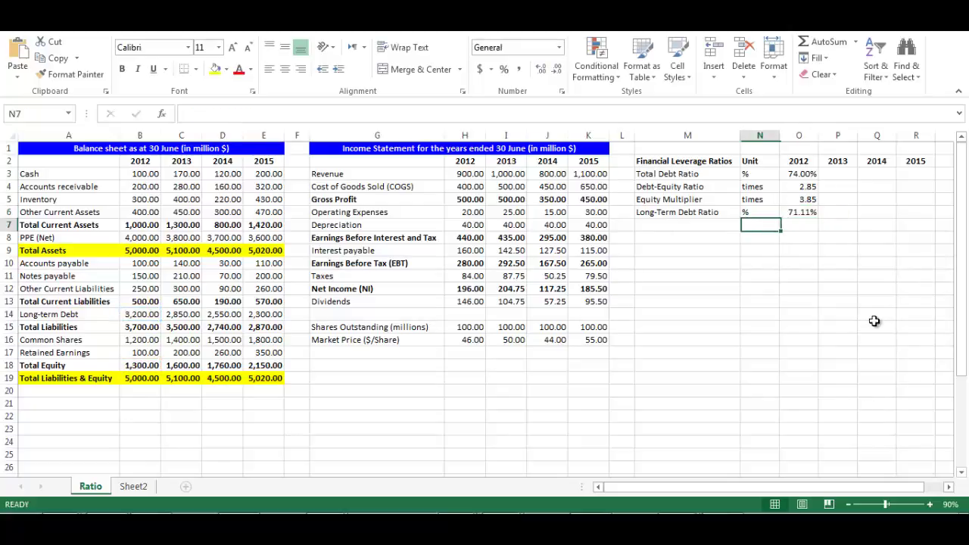
{"action": "key", "text": "Left"}
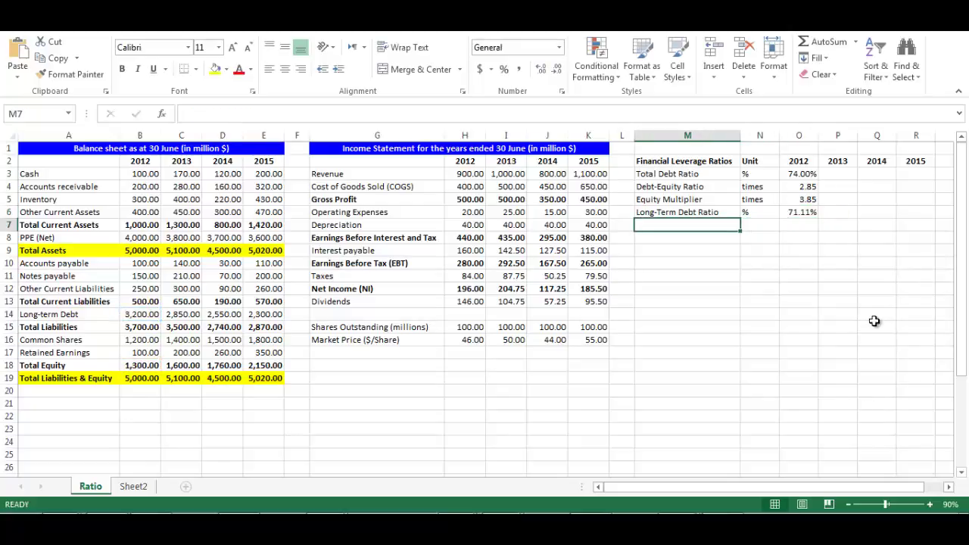
- Add 'Times Interest Earned' in M7 with unit times and 2012 formula =H8/H9 giving 2.75
{"action": "type", "text": "Times"}
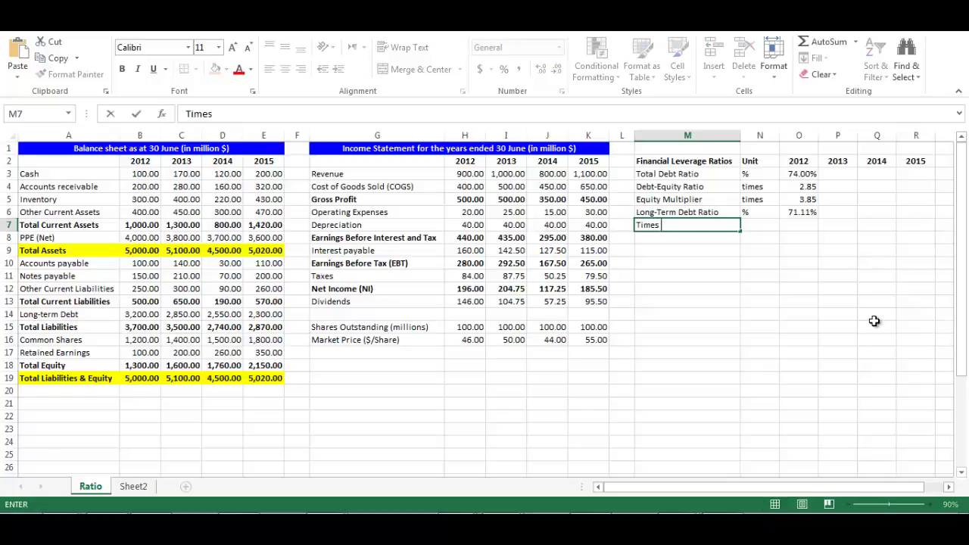
{"action": "type", "text": " Interest "}
{"action": "type", "text": "Earned"}
{"action": "key", "text": "Tab"}
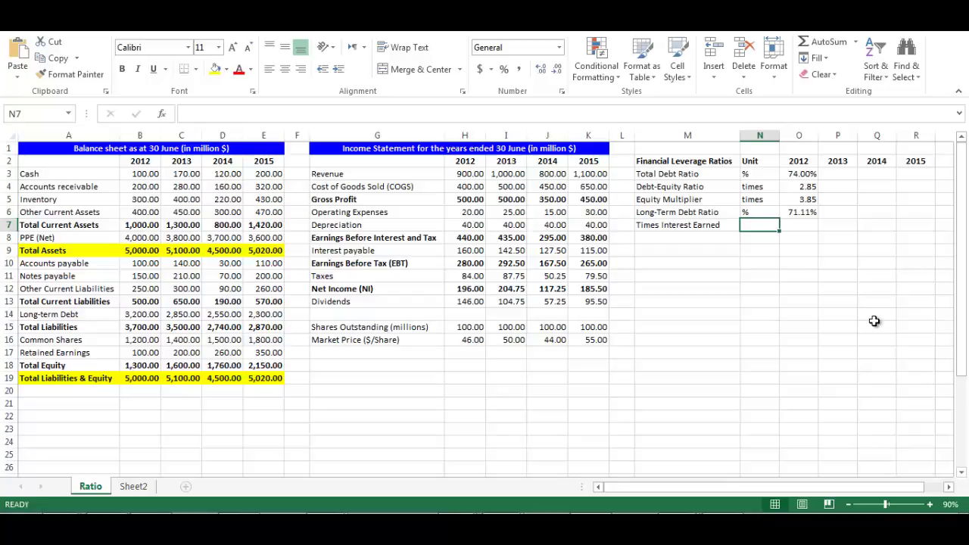
{"action": "type", "text": "times"}
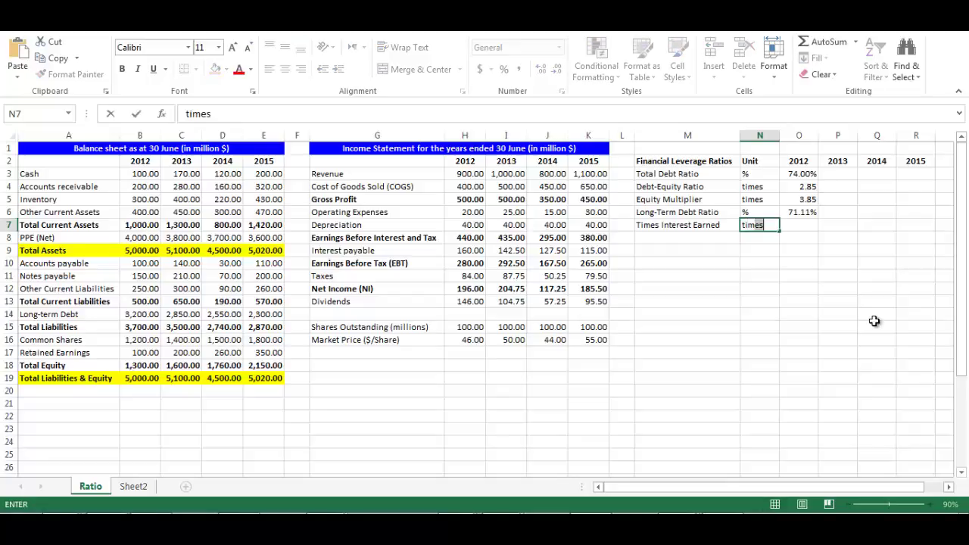
{"action": "key", "text": "Tab"}
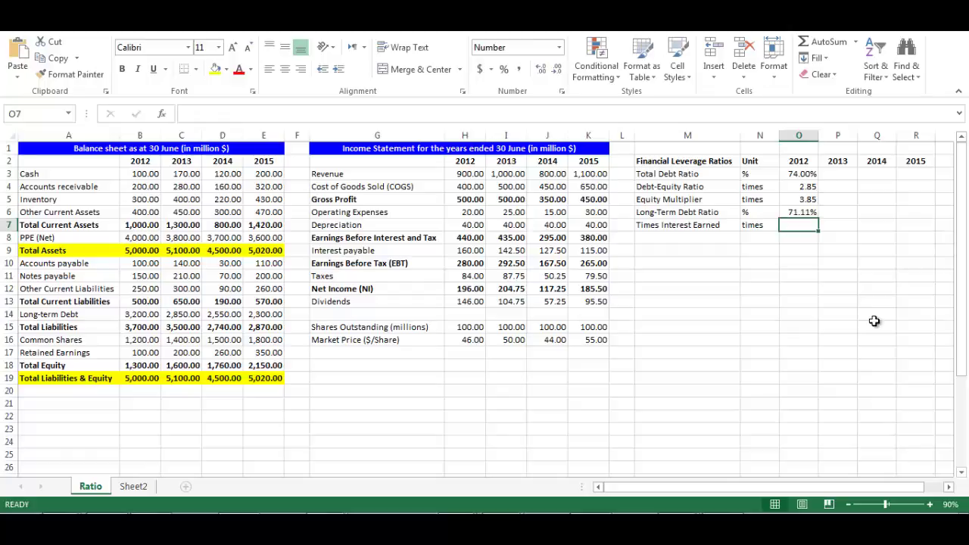
{"action": "type", "text": "="}
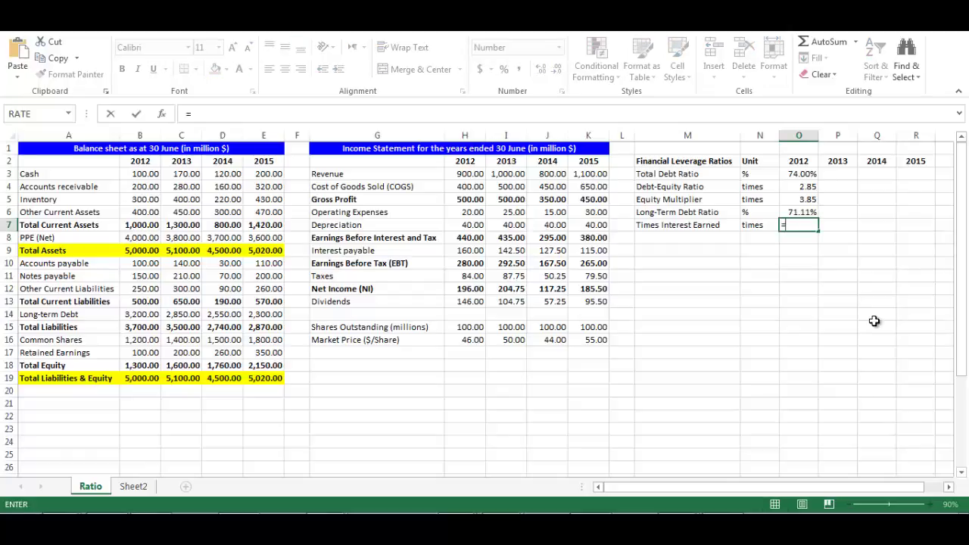
{"action": "type", "text": "h8"}
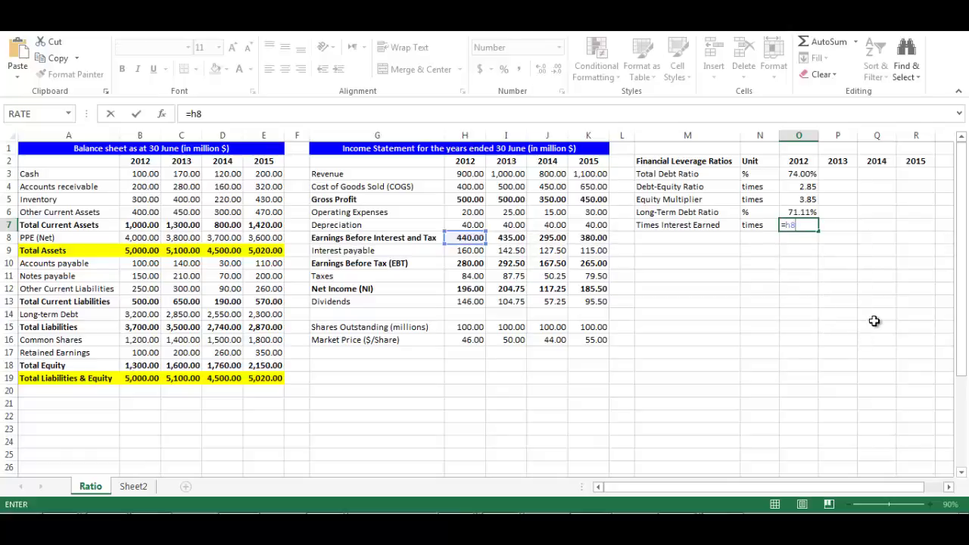
{"action": "type", "text": "/h"}
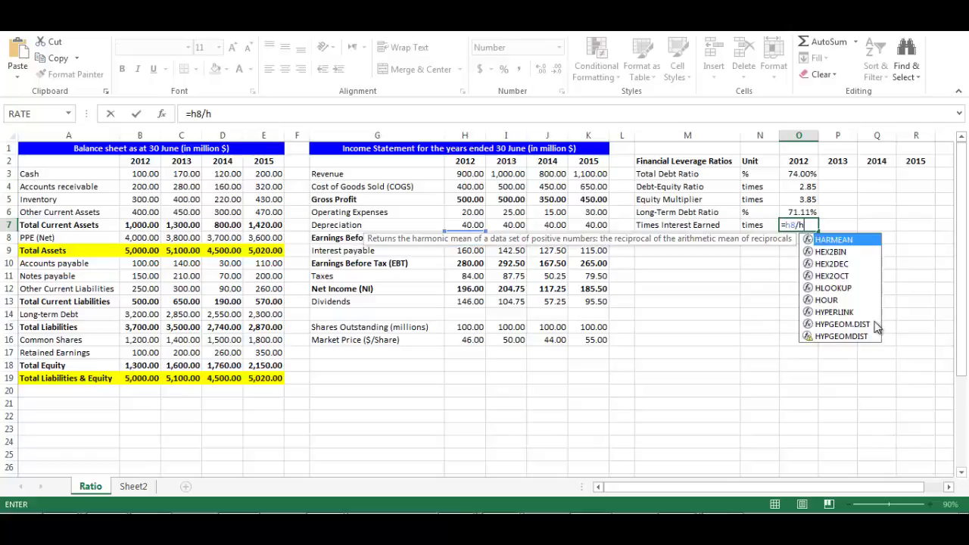
{"action": "type", "text": "9"}
{"action": "key", "text": "Return"}
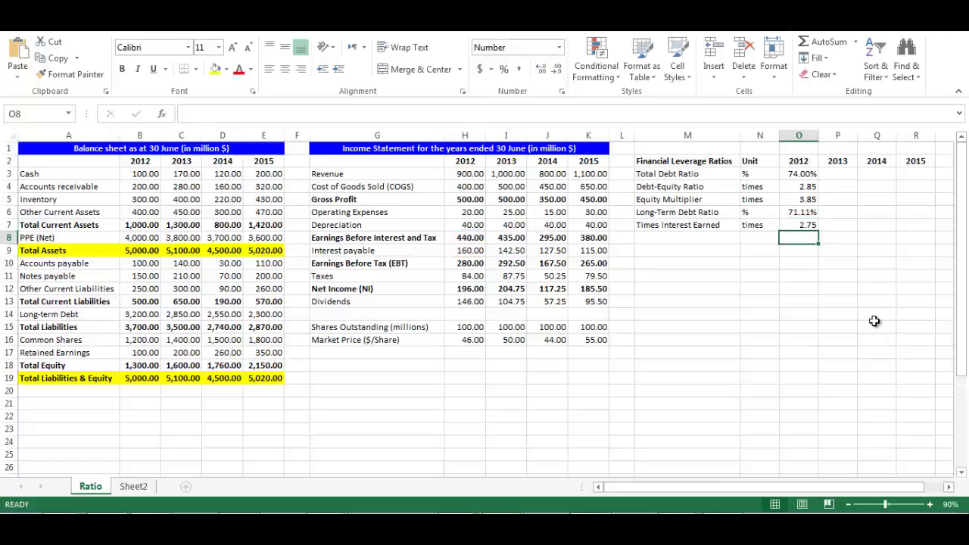
{"action": "key", "text": "Left"}
{"action": "key", "text": "Left"}
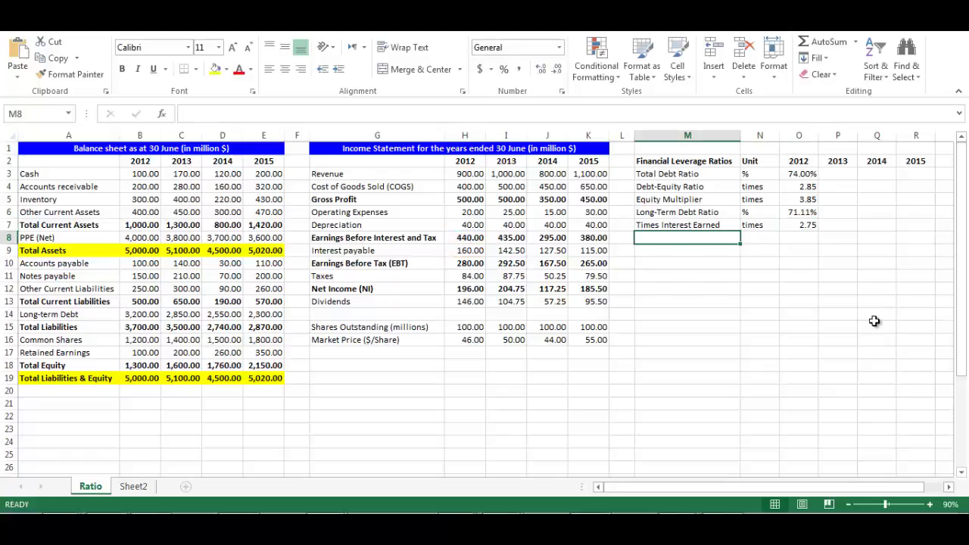
- Add 'Cash coverage' in M8 with unit times and 2012 formula =(H8+H7)/H9 giving 3.00
{"action": "type", "text": "Cash cov"}
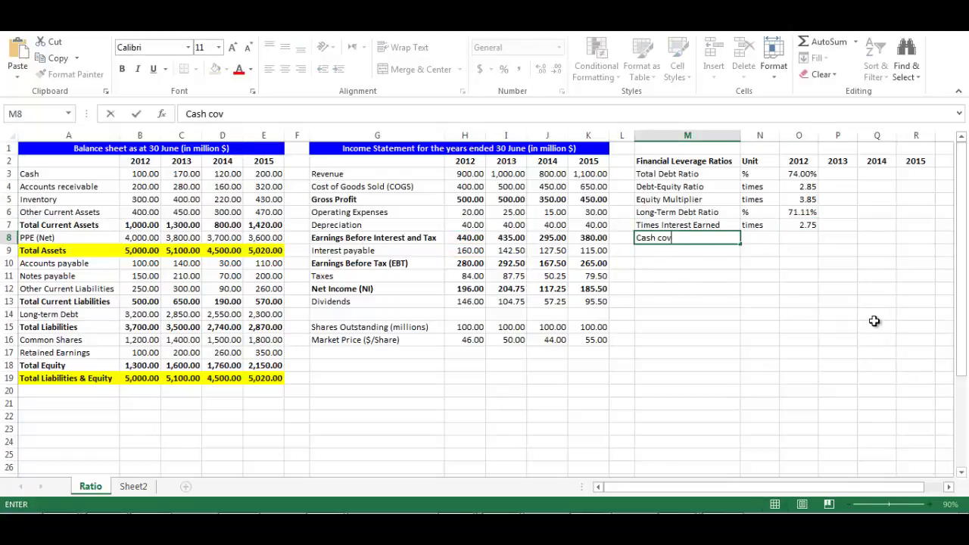
{"action": "type", "text": "erage"}
{"action": "key", "text": "Tab"}
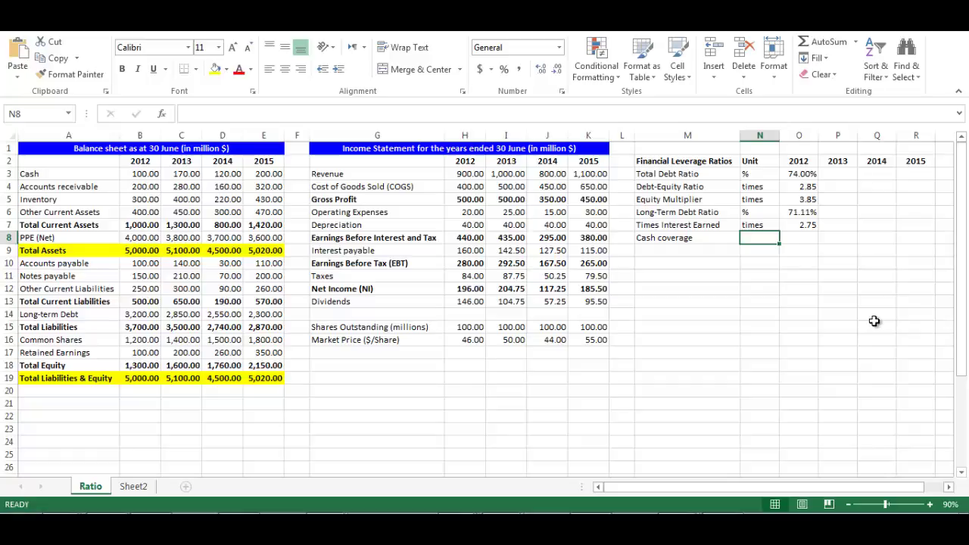
{"action": "type", "text": "times"}
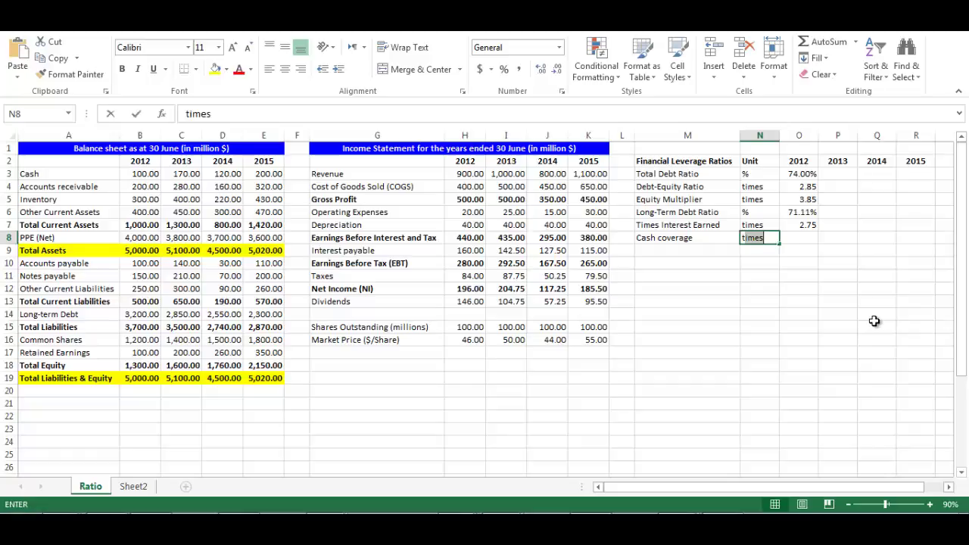
{"action": "key", "text": "Return"}
{"action": "key", "text": "Up"}
{"action": "key", "text": "Right"}
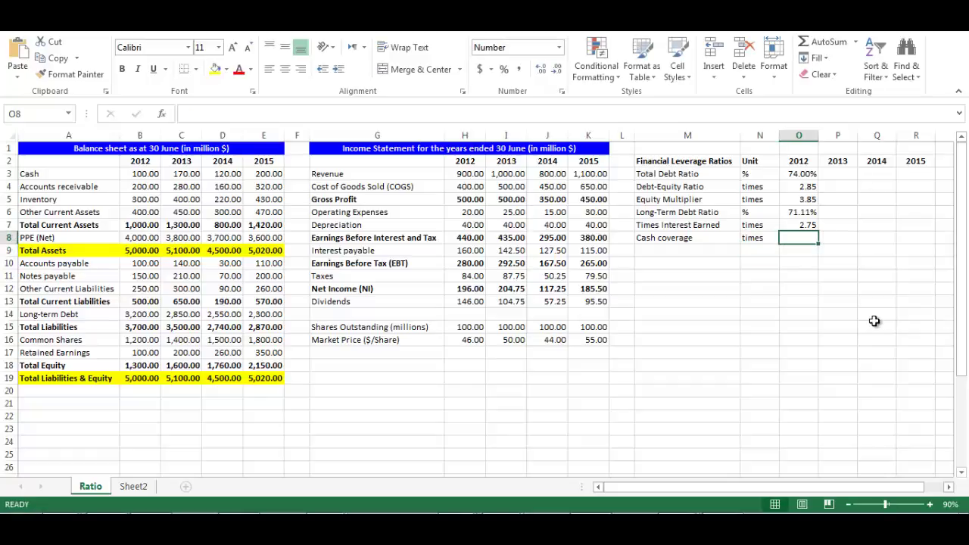
{"action": "type", "text": "="}
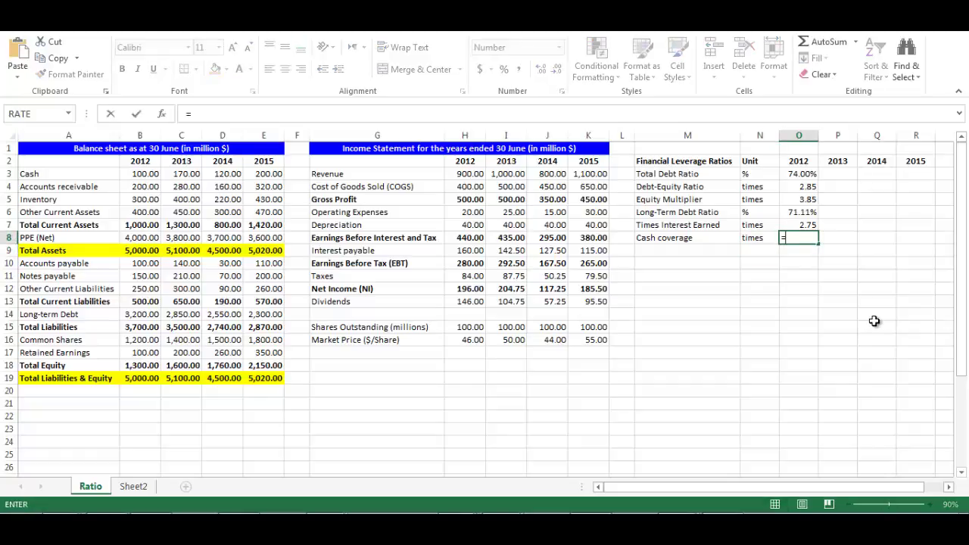
{"action": "type", "text": "("}
{"action": "type", "text": "h8"}
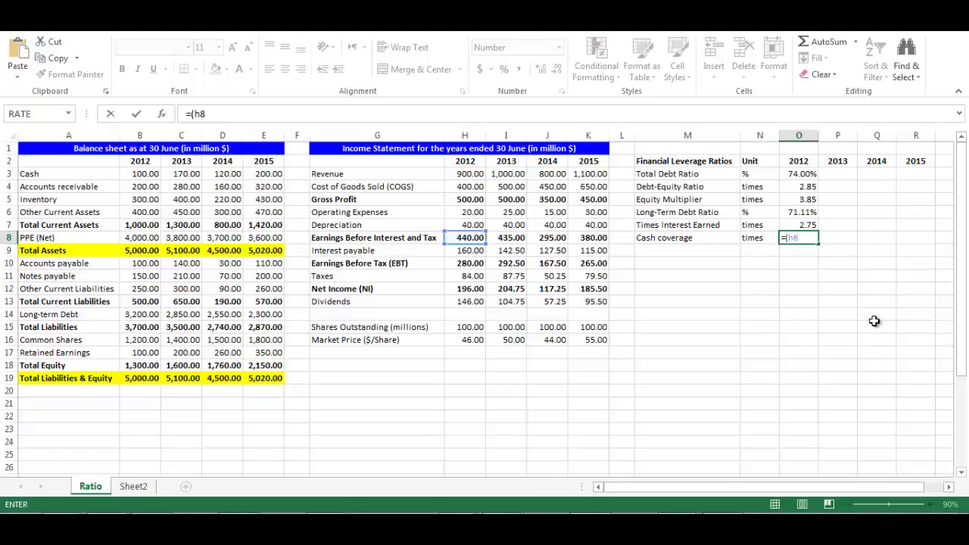
{"action": "type", "text": "+h"}
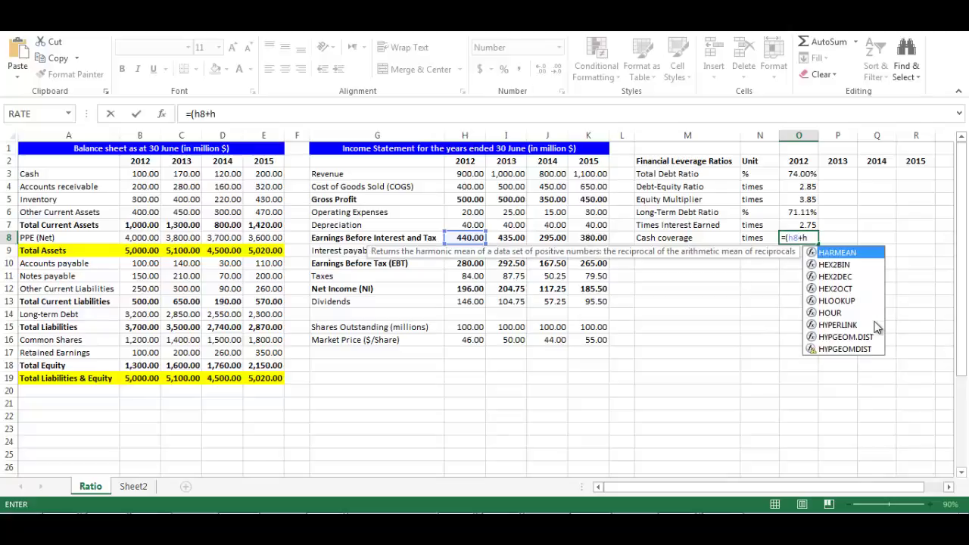
{"action": "type", "text": "7)"}
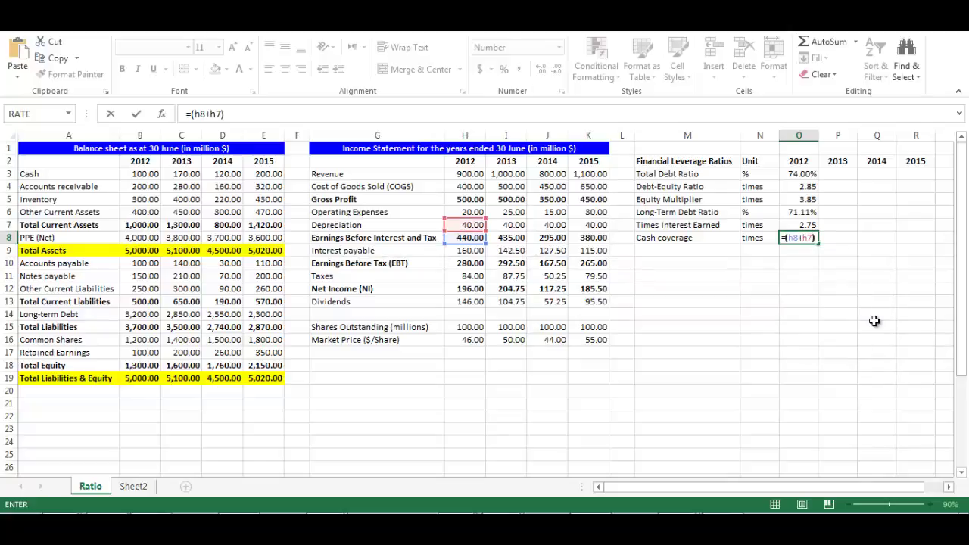
{"action": "type", "text": "/"}
{"action": "type", "text": "h9"}
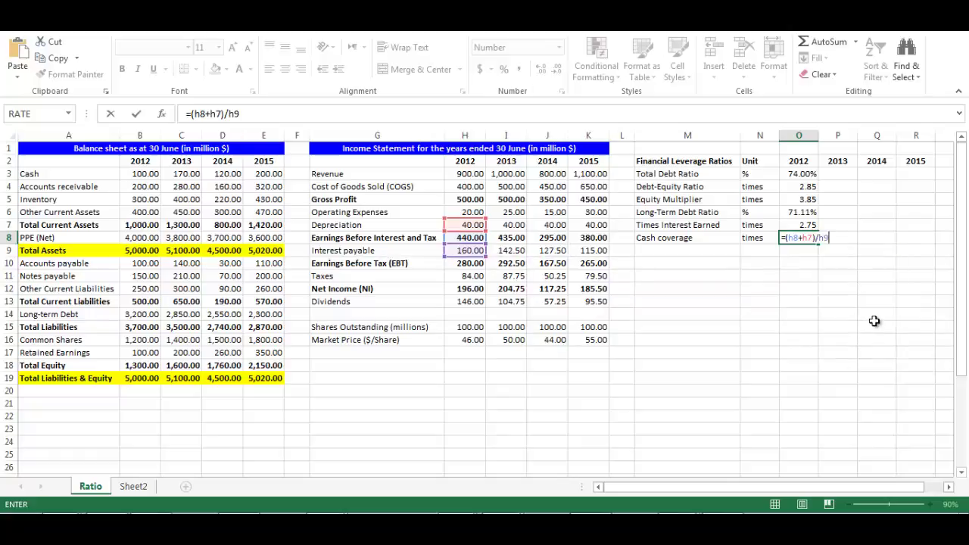
{"action": "key", "text": "Return"}
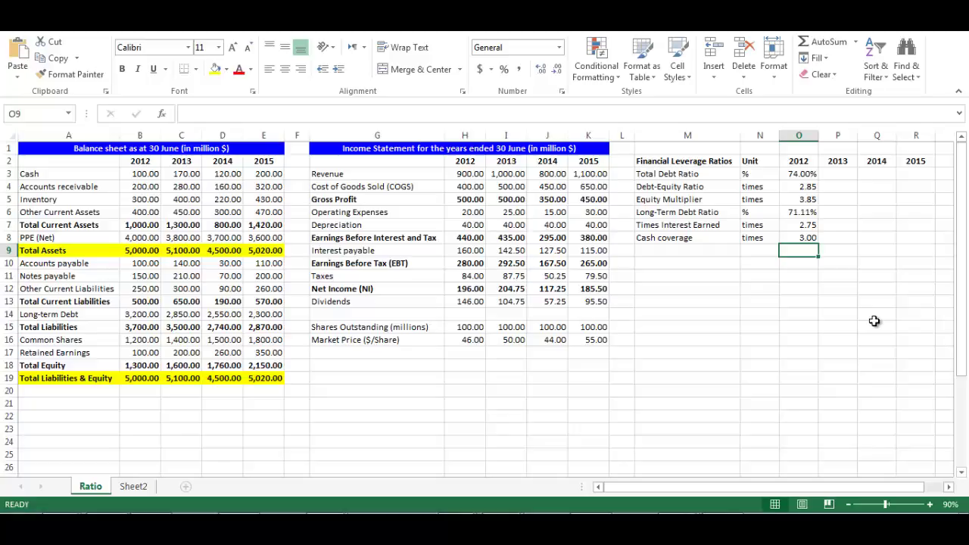
- Fill the six 2012 ratio formulas in O3:O8 across to column R for 2013–2015
{"action": "key", "text": "Up"}
{"action": "key", "text": "shift+Up"}
{"action": "key", "text": "shift+Up"}
{"action": "key", "text": "shift+Up"}
{"action": "key", "text": "shift+Up"}
{"action": "key", "text": "shift+Up"}
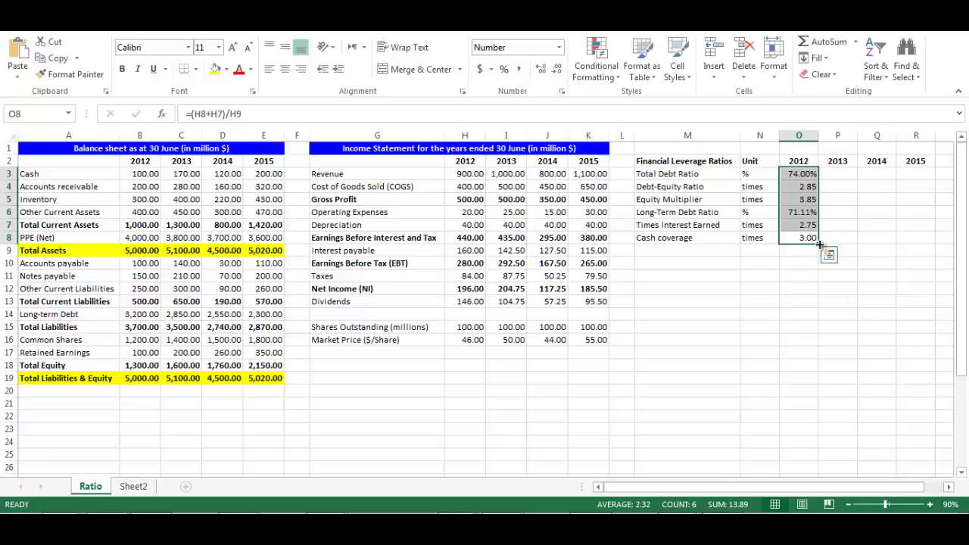
{"action": "left_click_drag", "start_coordinate": [820, 245], "coordinate": [922, 240]}
{"action": "left_click", "coordinate": [800, 287]}
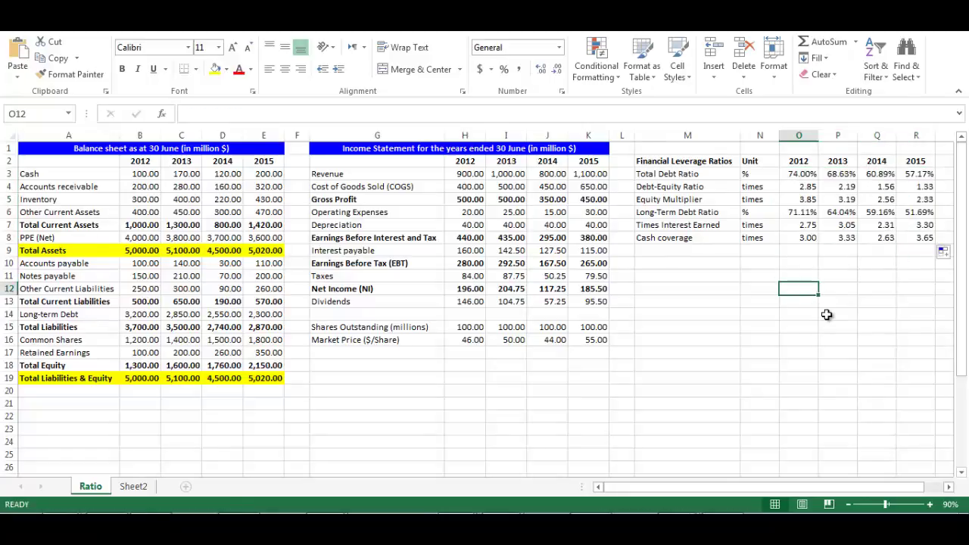